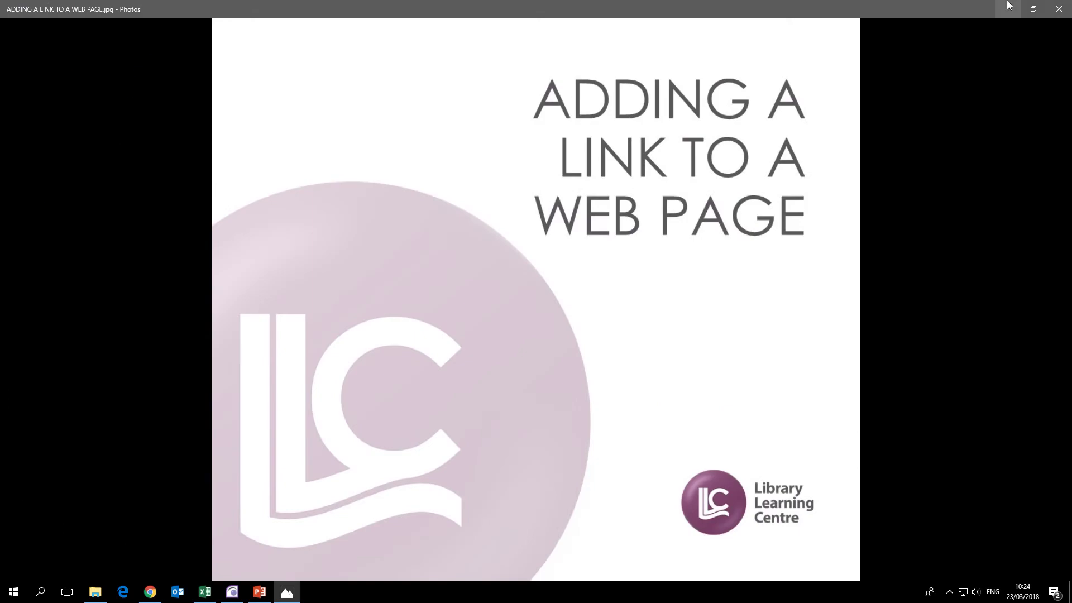
Minimize the title slide in Photos and bring the ethics article in Chrome forward
click(1008, 9)
click(150, 592)
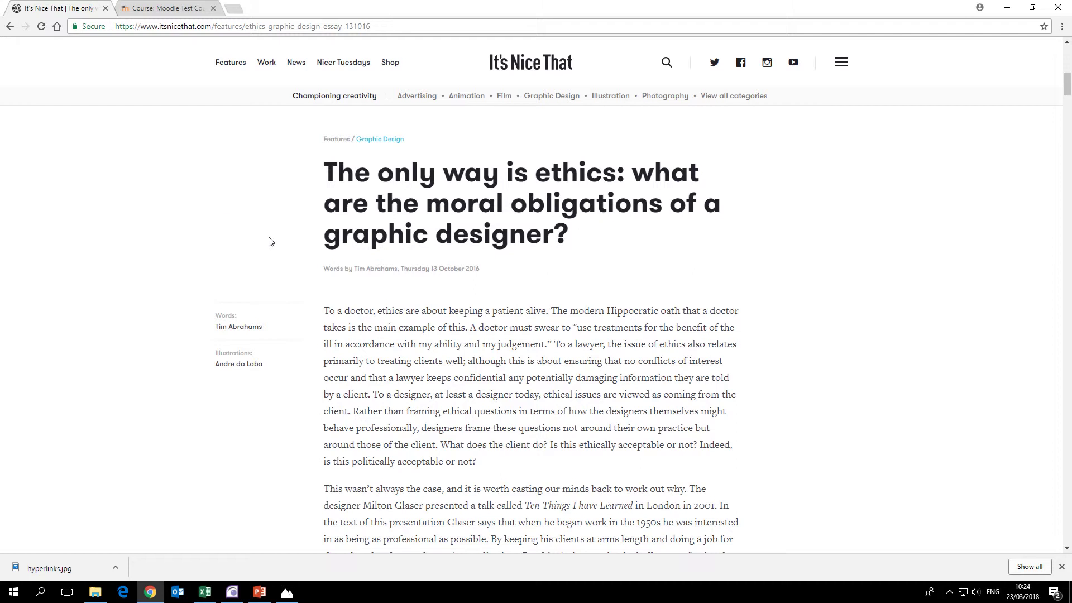
Skim the ethics article, select its full address, then go to the Moodle Test Course tab
scroll(269, 239, down, 5)
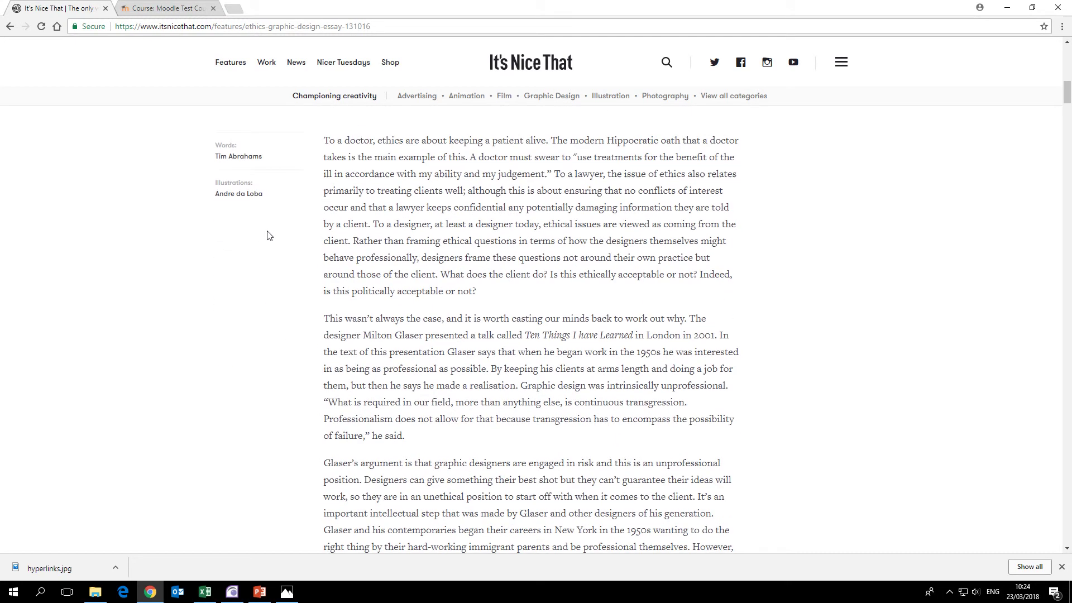
scroll(269, 235, down, 4)
scroll(269, 235, up, 4)
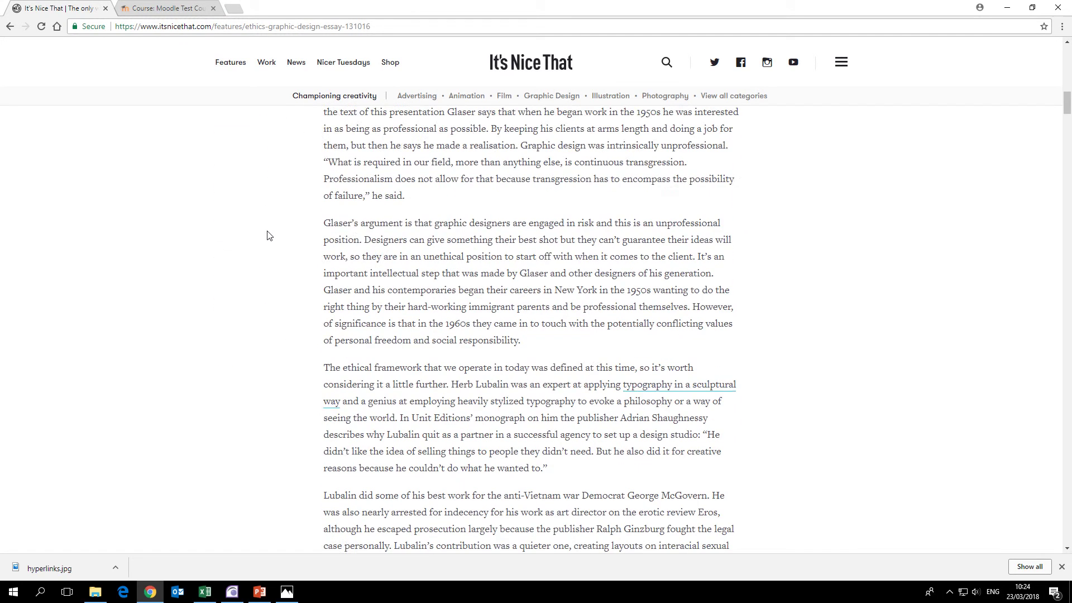
scroll(267, 235, up, 8)
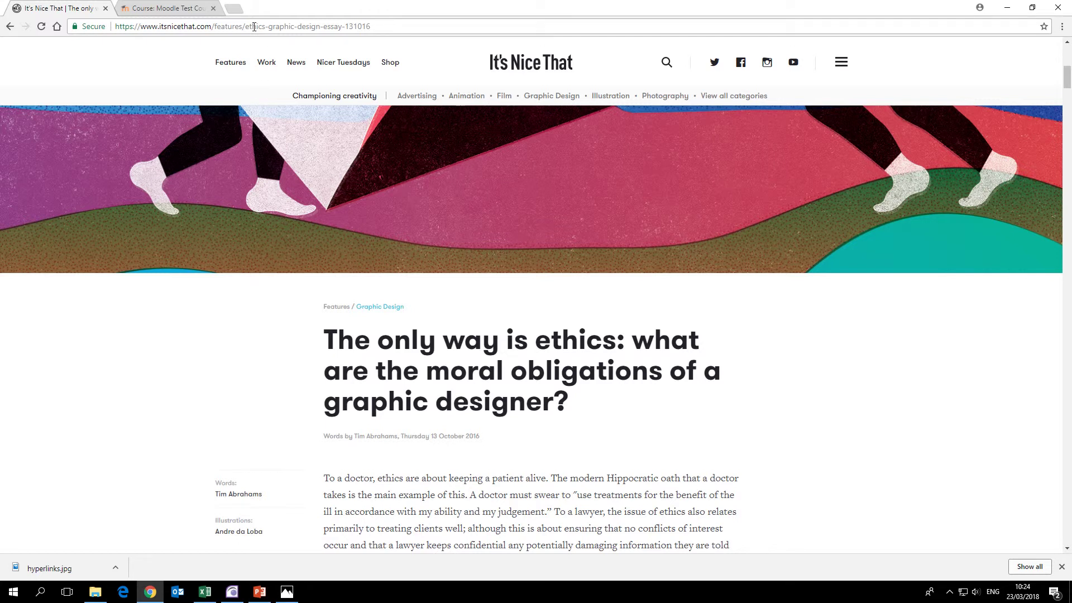
click(302, 27)
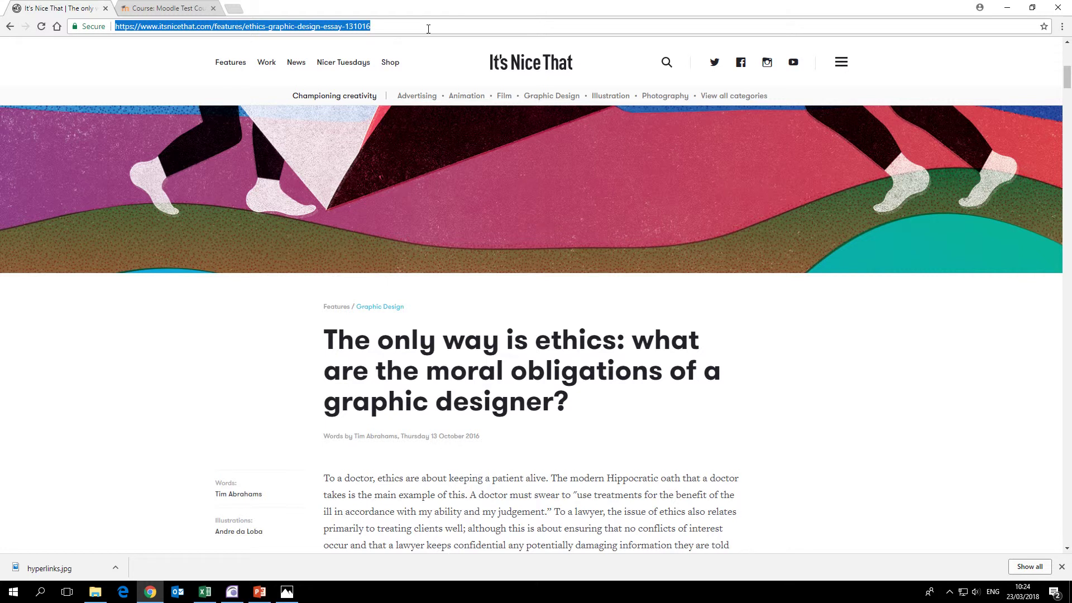
click(171, 11)
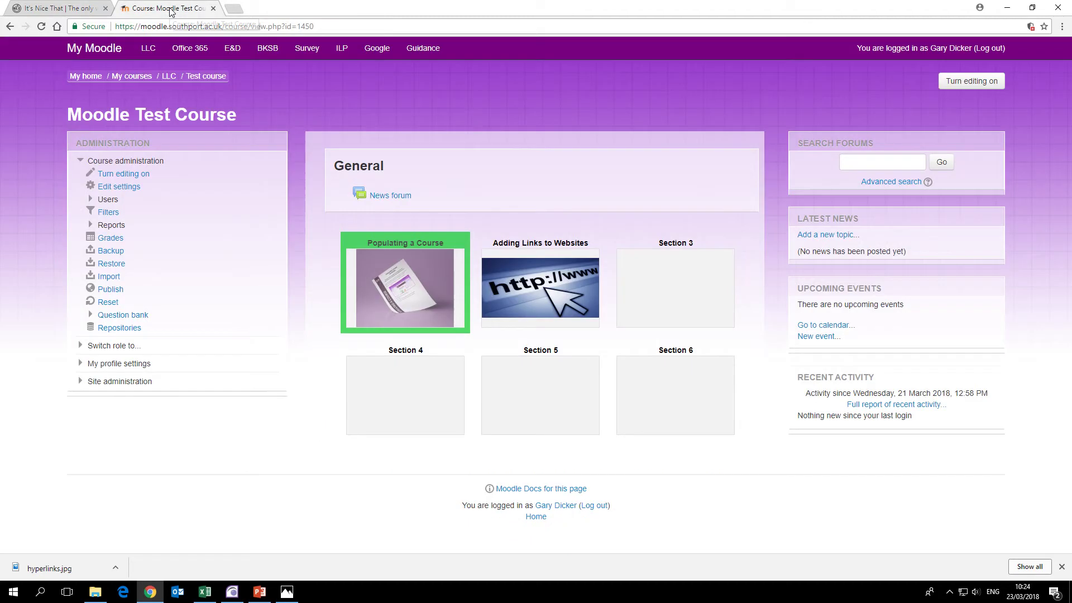
With editing on, add a URL resource to the Adding Links to Websites section
click(972, 81)
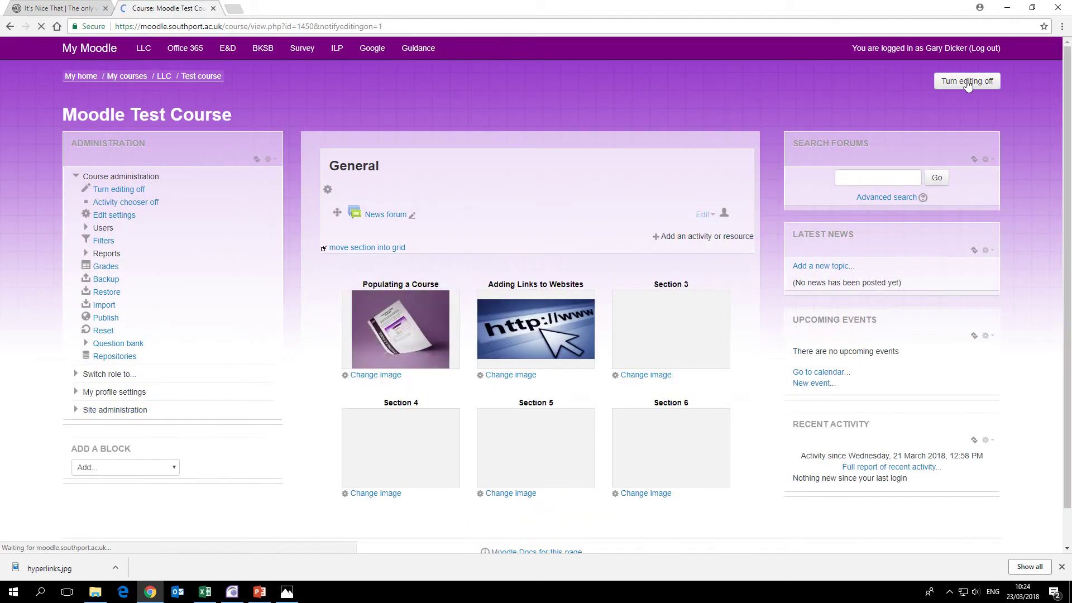
click(525, 321)
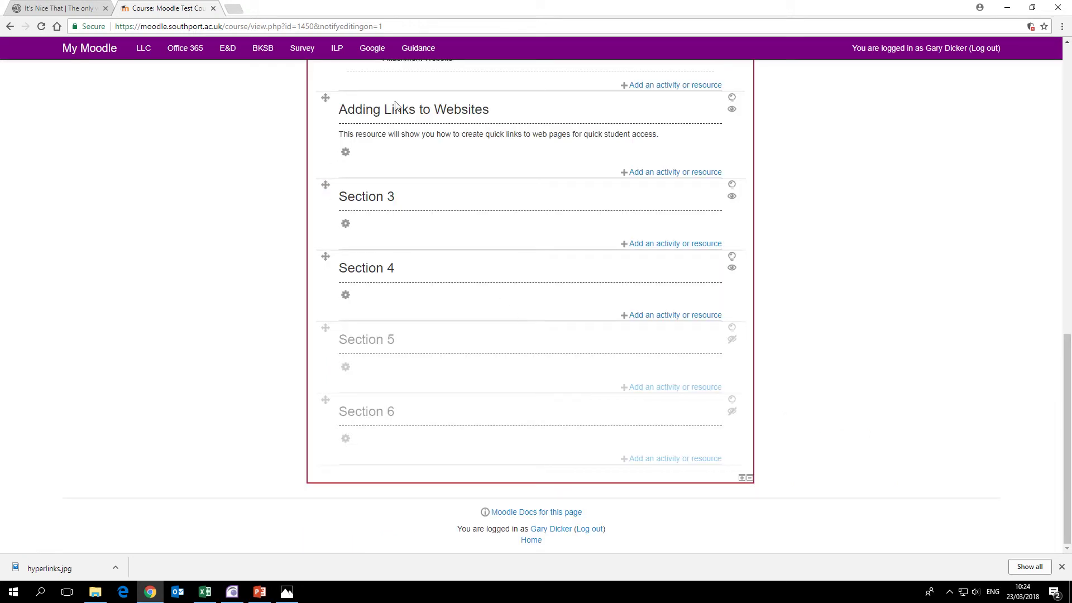
click(675, 173)
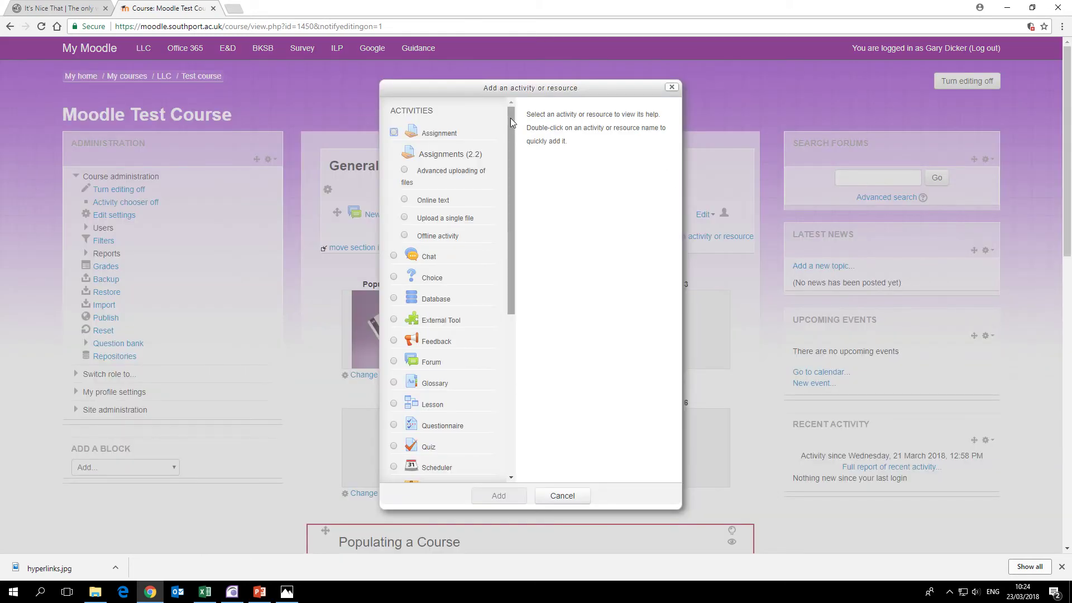
drag(510, 119, 495, 471)
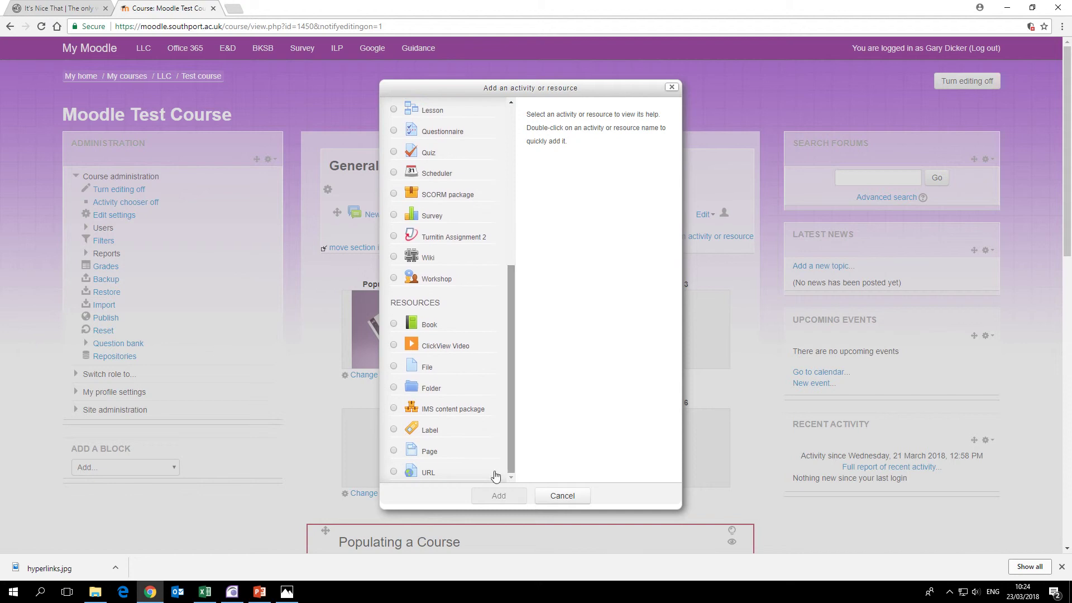
click(394, 474)
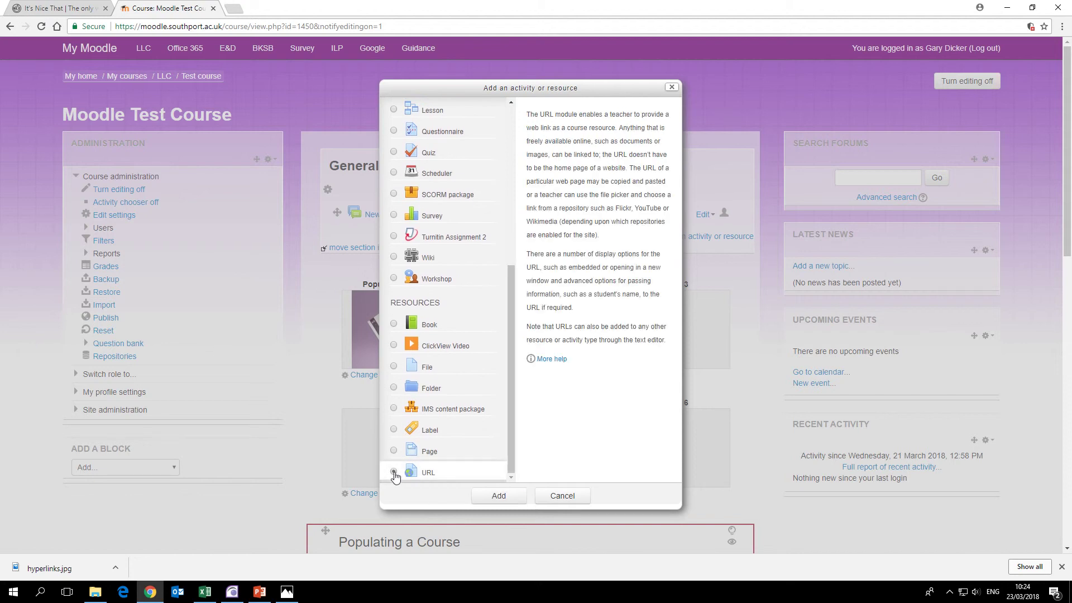
click(506, 498)
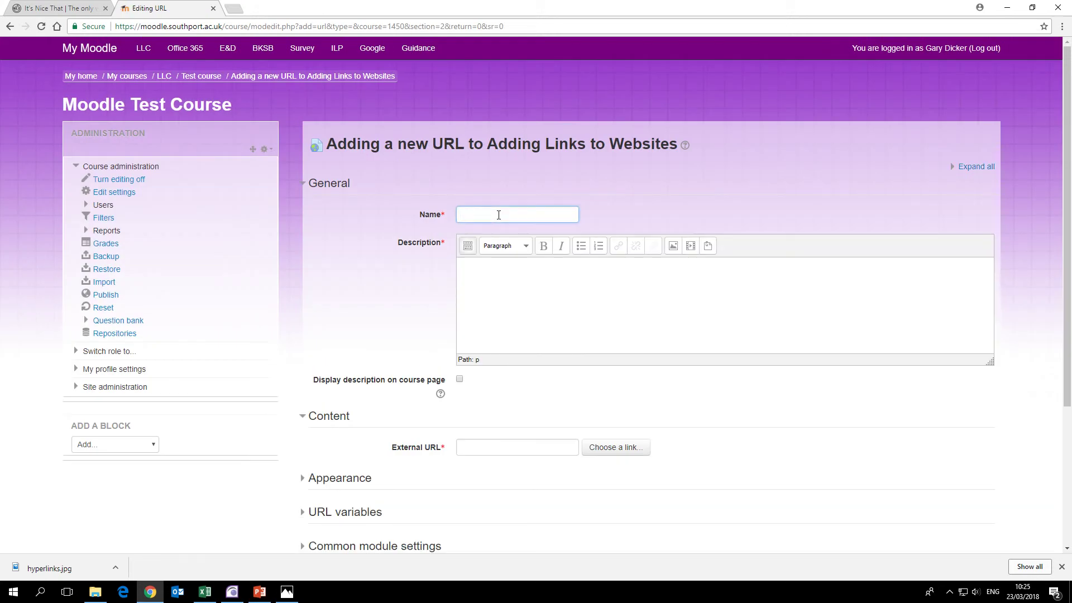
Enter the name 'Ethics in Graphic Design' and a 23/3/18 description, shown on the course page
text(Ethics in Graphic Design)
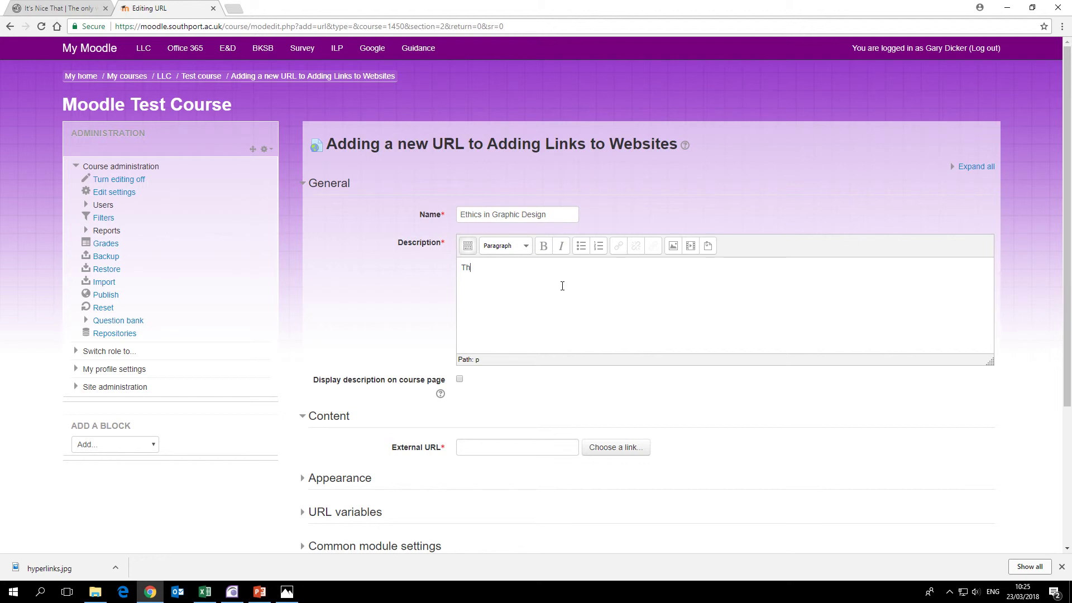
text(s the resource we looked at on 23/3/18)
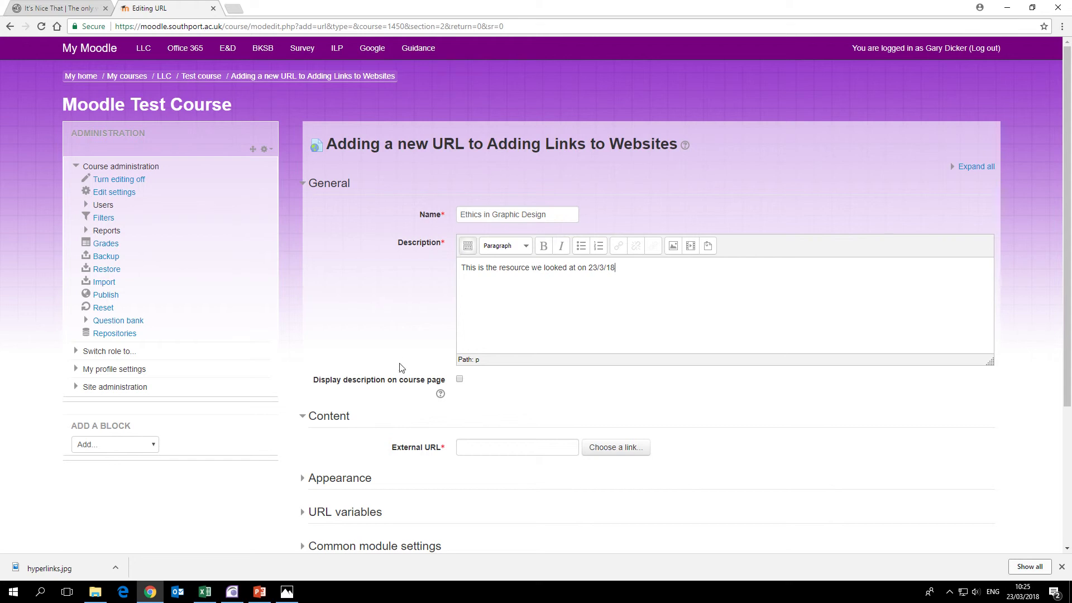
click(460, 380)
scroll(642, 335, down, 2)
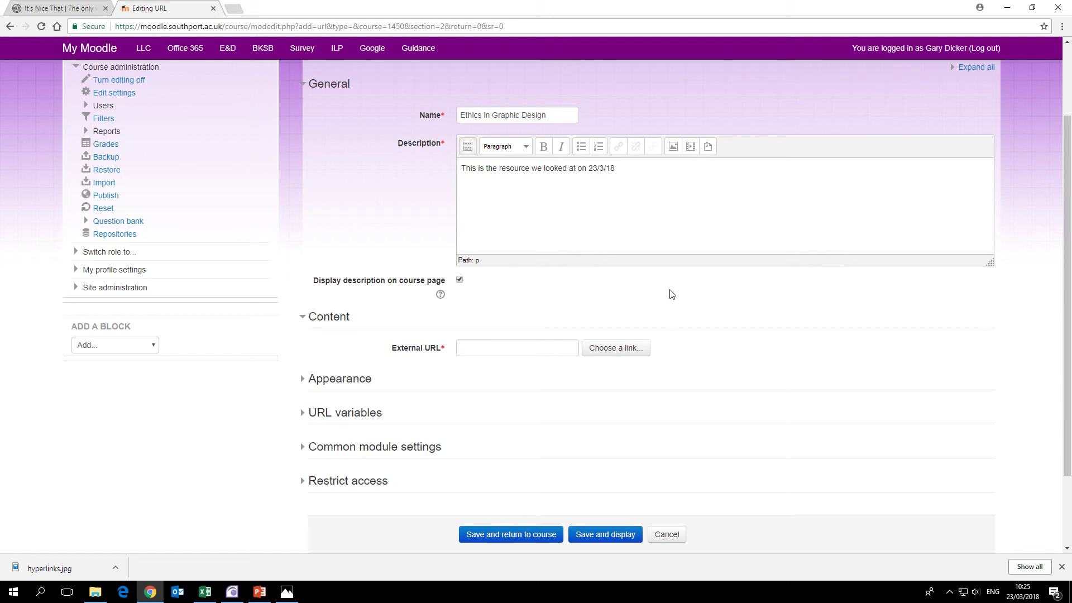
scroll(722, 266, down, 2)
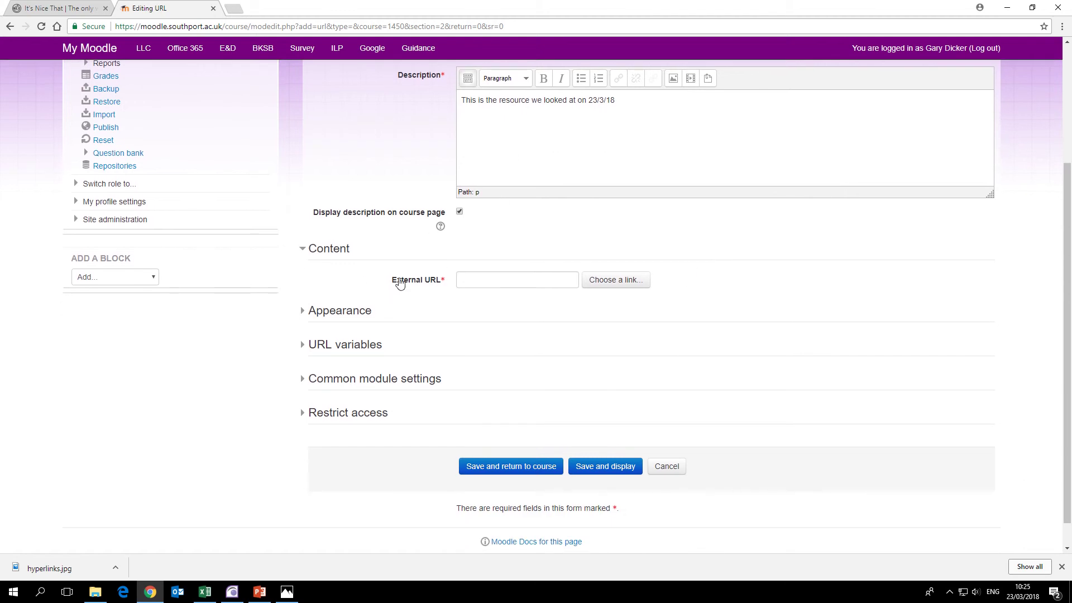
Copy the ethics article's web address from the Chrome address bar
click(494, 282)
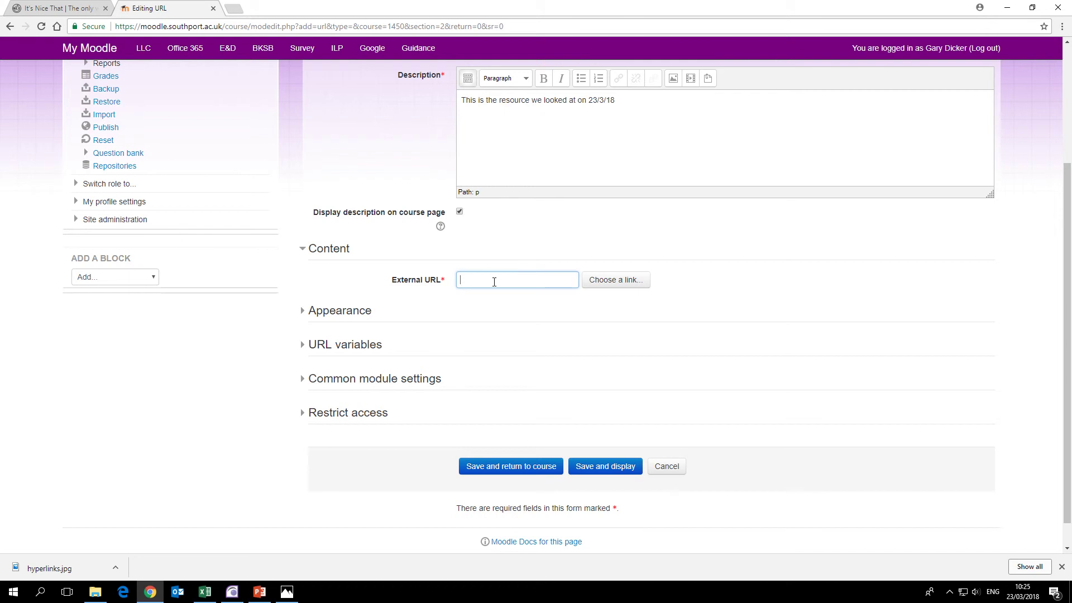
click(48, 10)
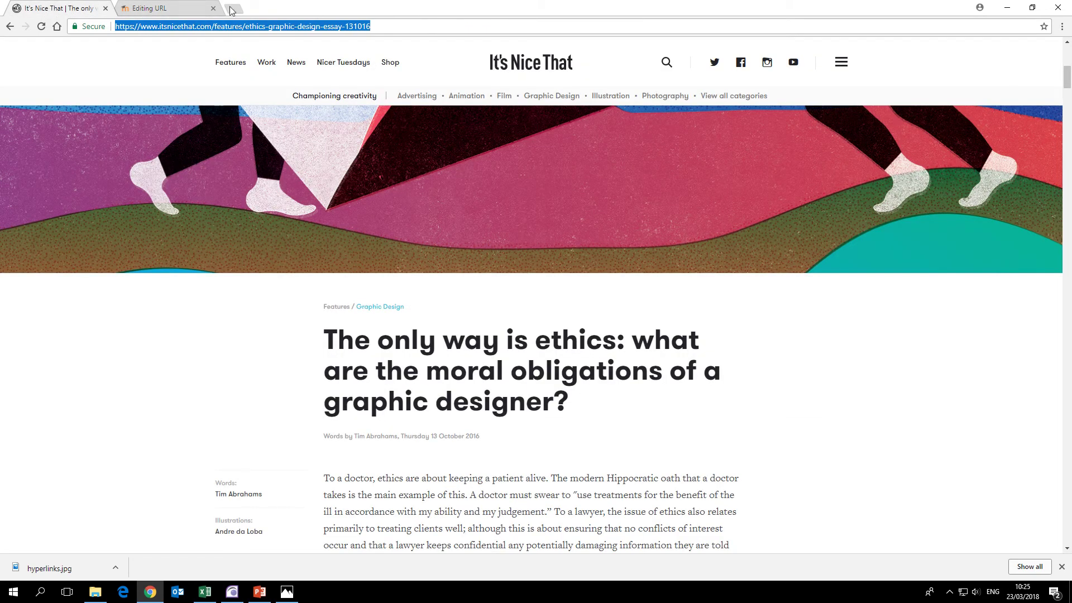
drag(391, 26, 111, 39)
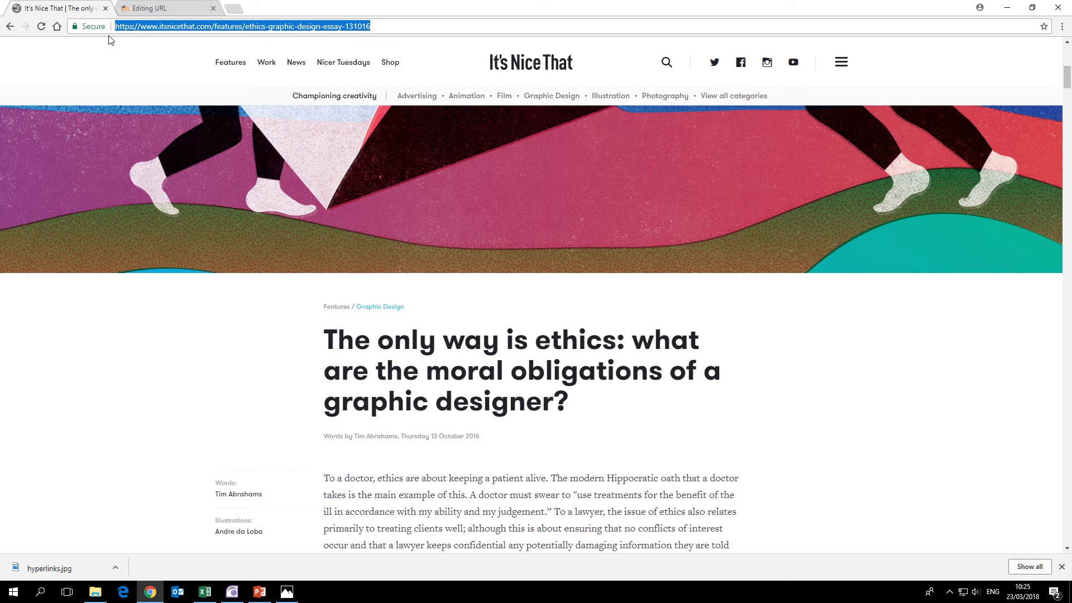
right_click(286, 25)
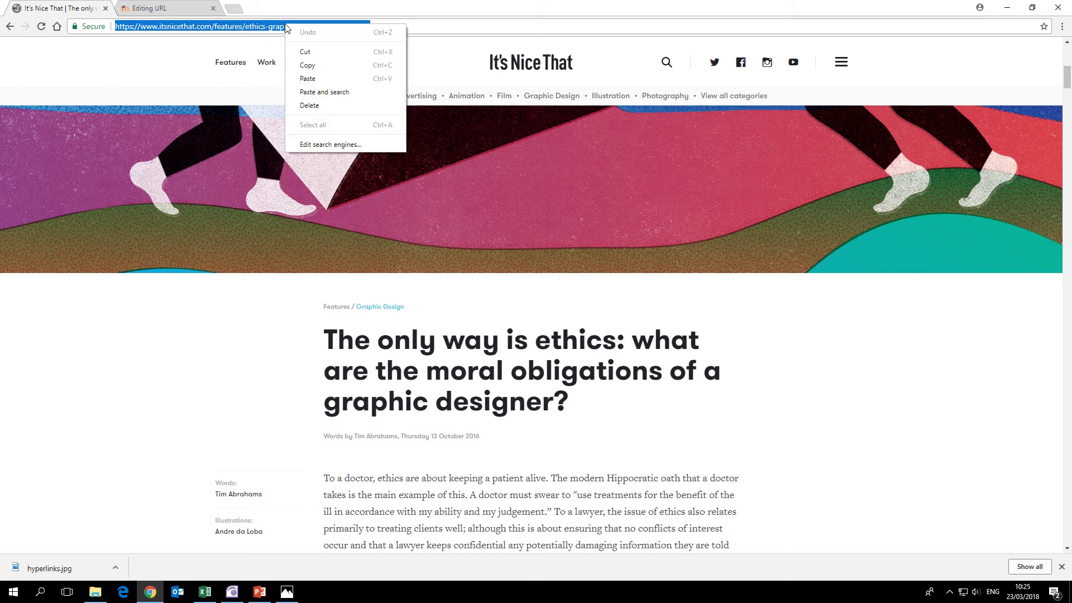
click(385, 65)
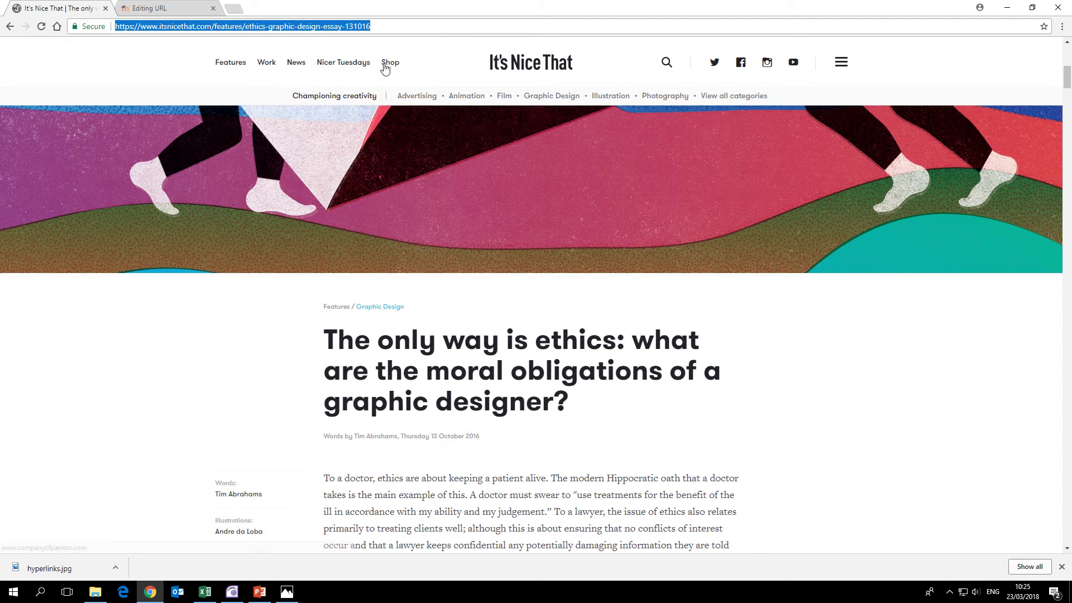
Paste the copied article address into the resource's External URL field
click(161, 10)
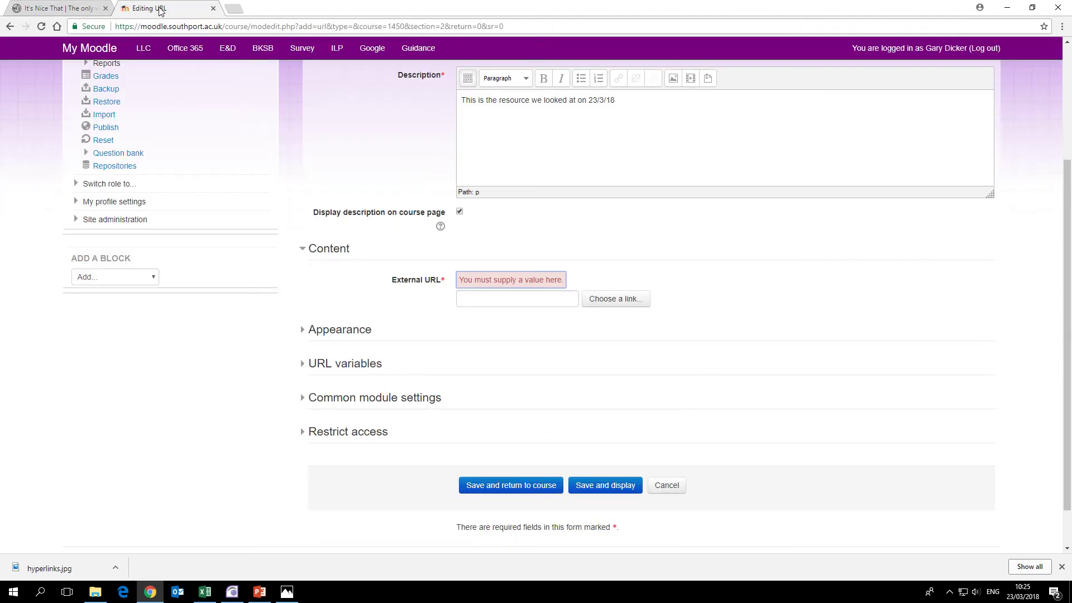
click(486, 301)
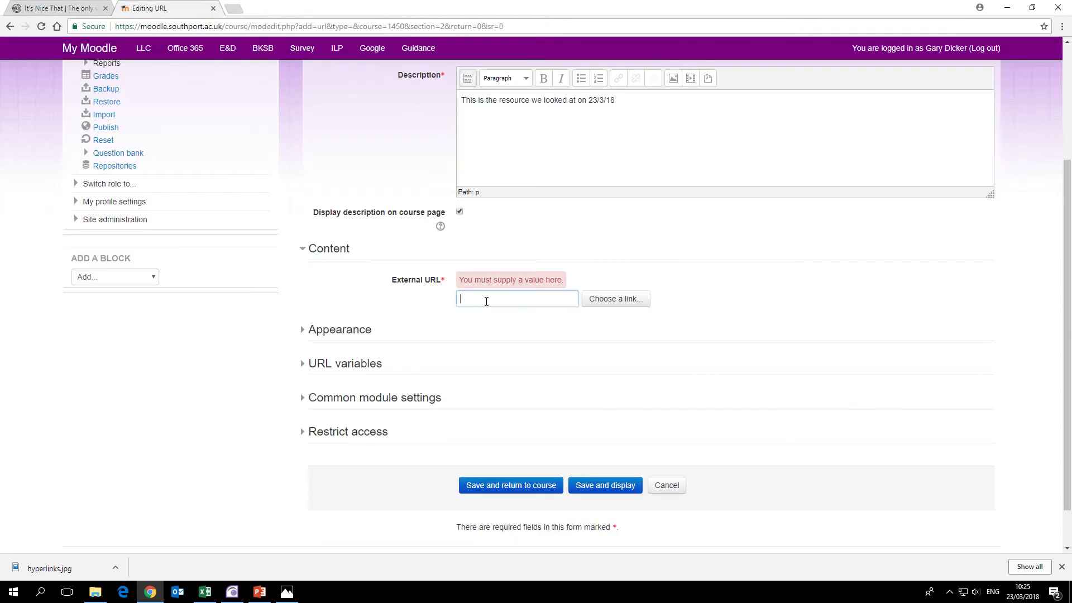
right_click(482, 302)
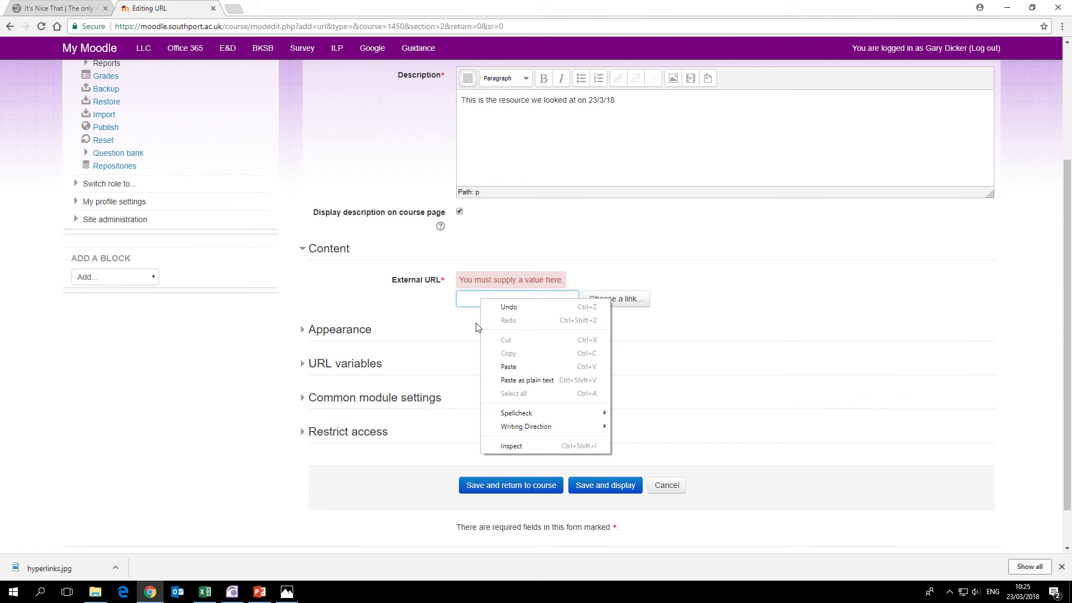
click(522, 369)
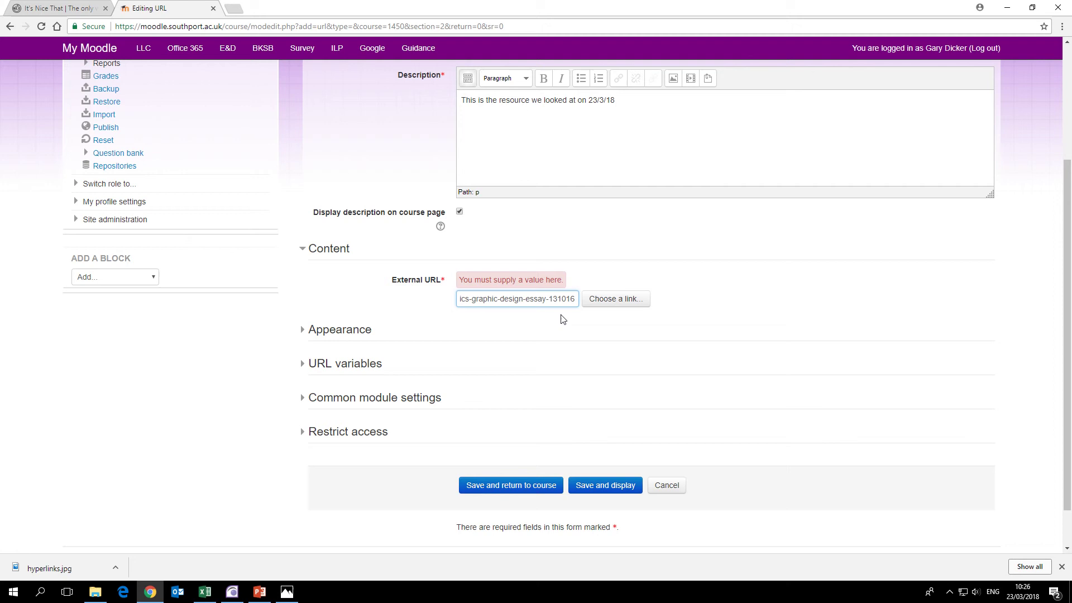
Under Appearance, set Display to In pop-up (620 by 450 pixels)
scroll(563, 318, down, 1)
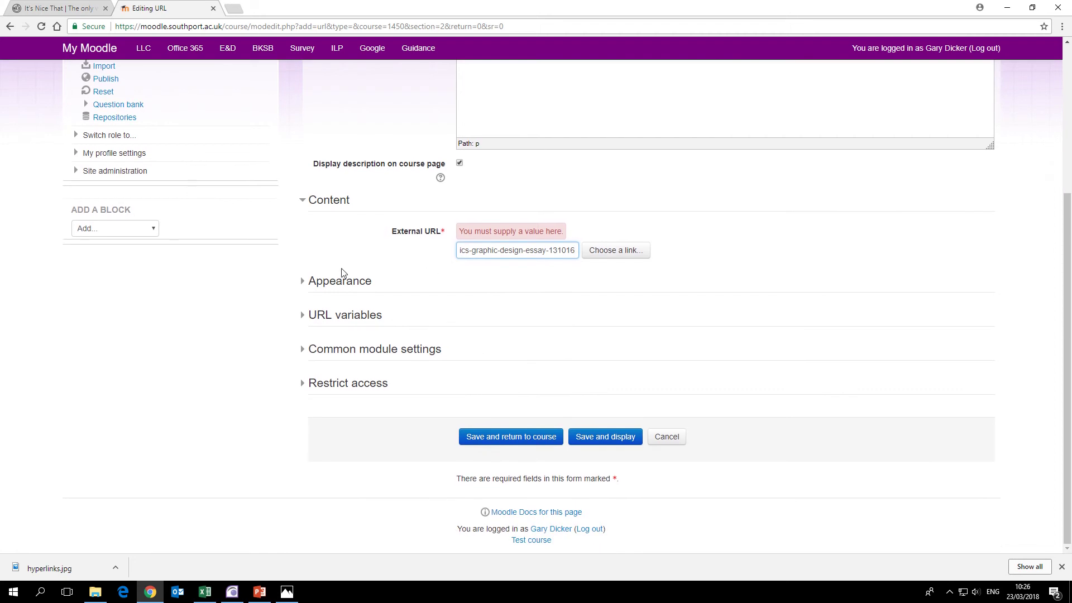
click(303, 282)
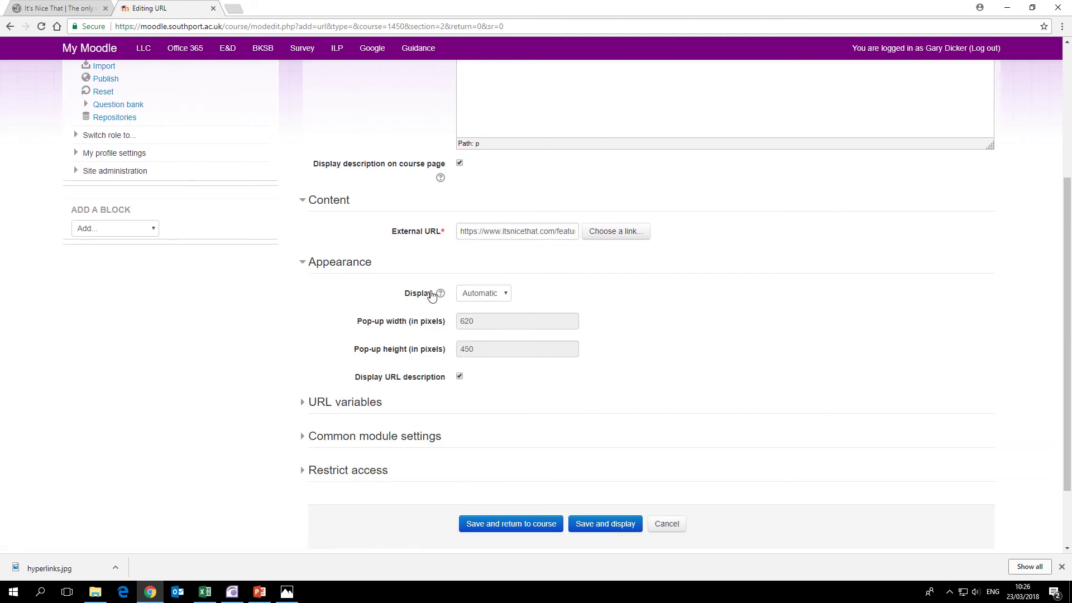
click(505, 296)
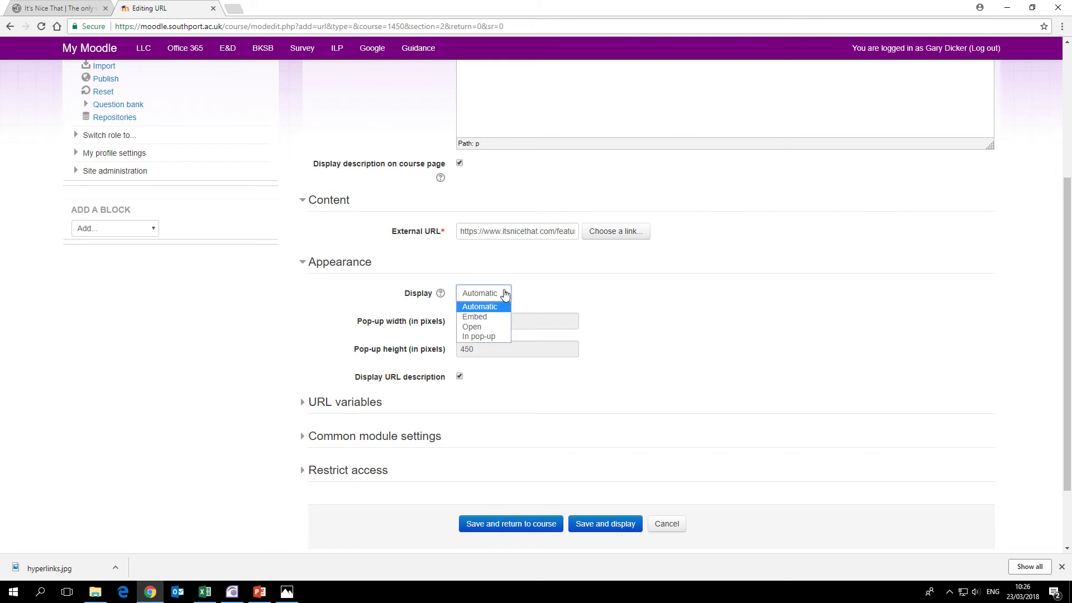
click(489, 337)
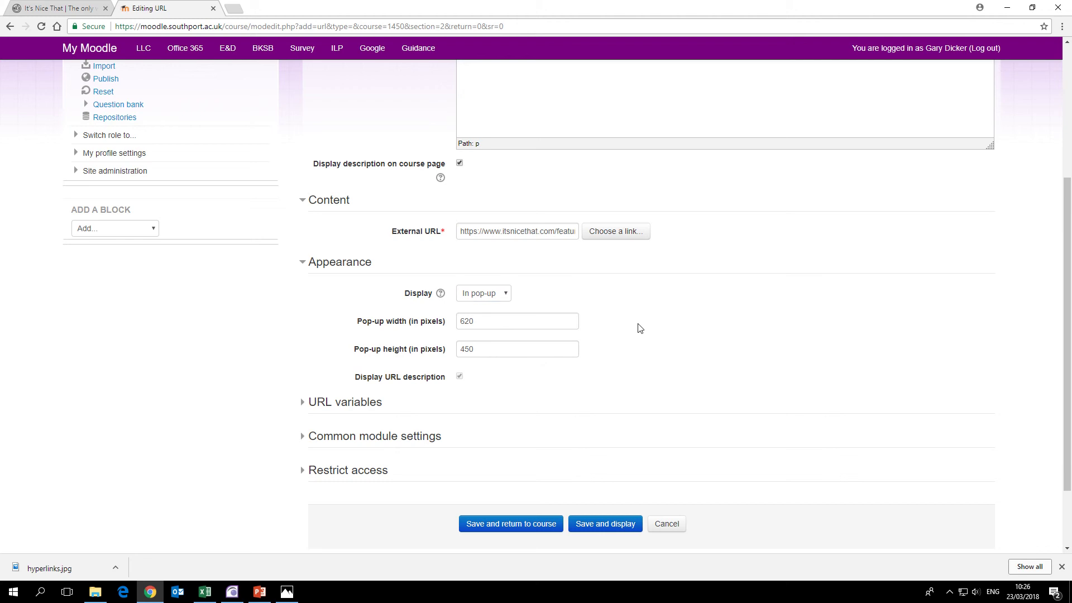
scroll(642, 328, down, 1)
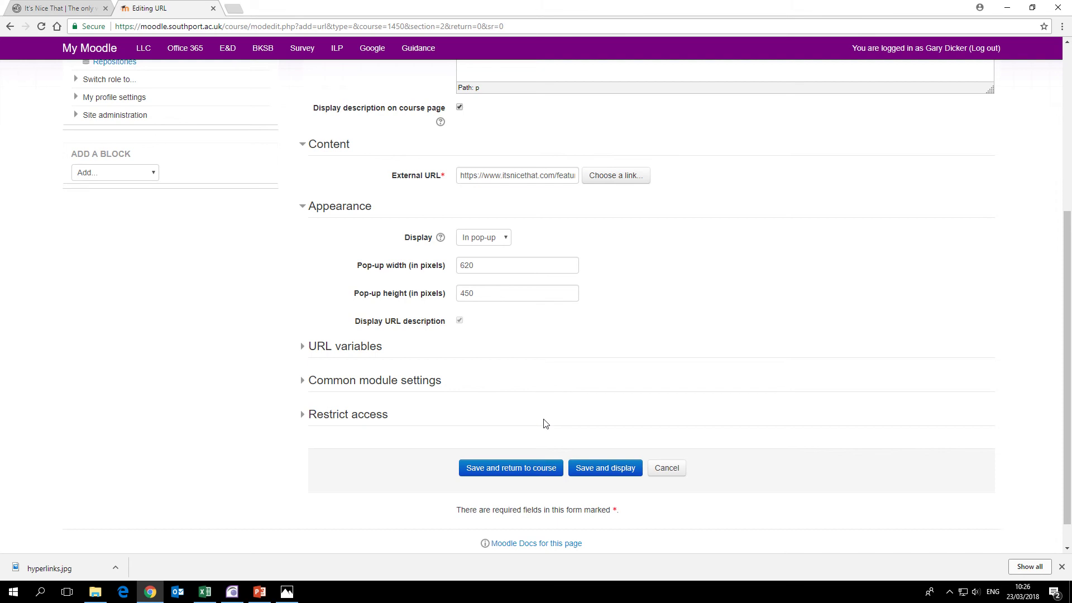
Save and display the resource, turn editing off, and open the Adding Links to Websites section
click(606, 479)
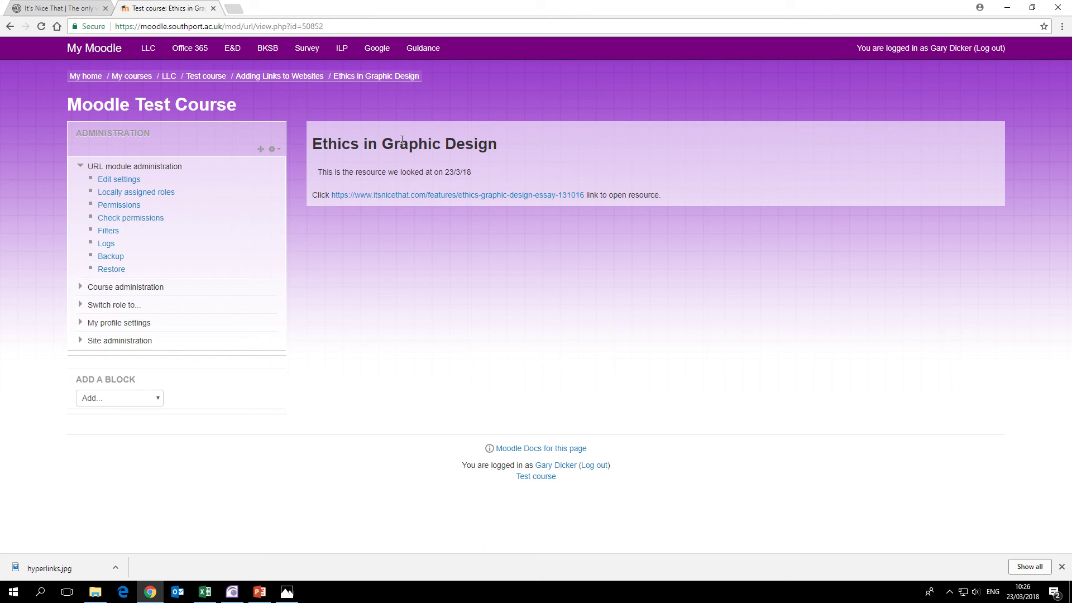
click(199, 77)
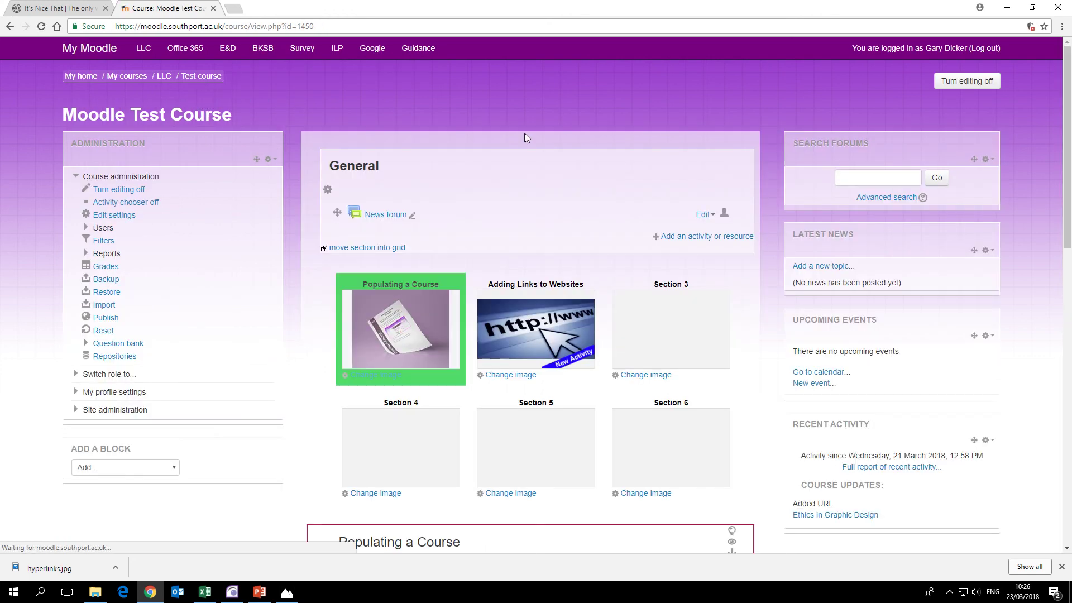
click(970, 83)
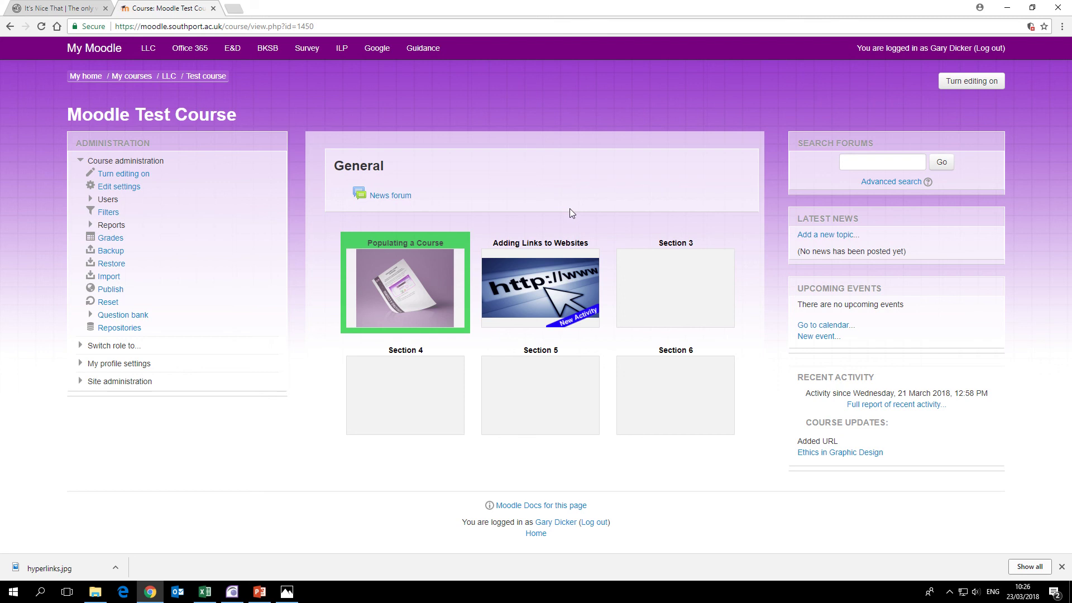
click(516, 273)
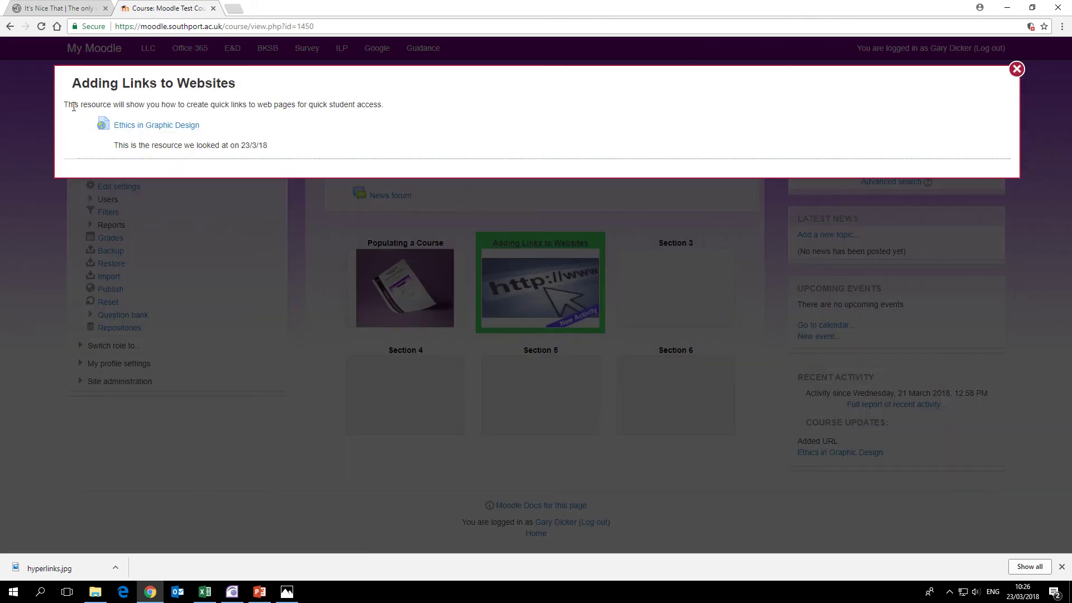
Open the Ethics in Graphic Design link, then centre, maximize and scroll the article pop-up
click(150, 126)
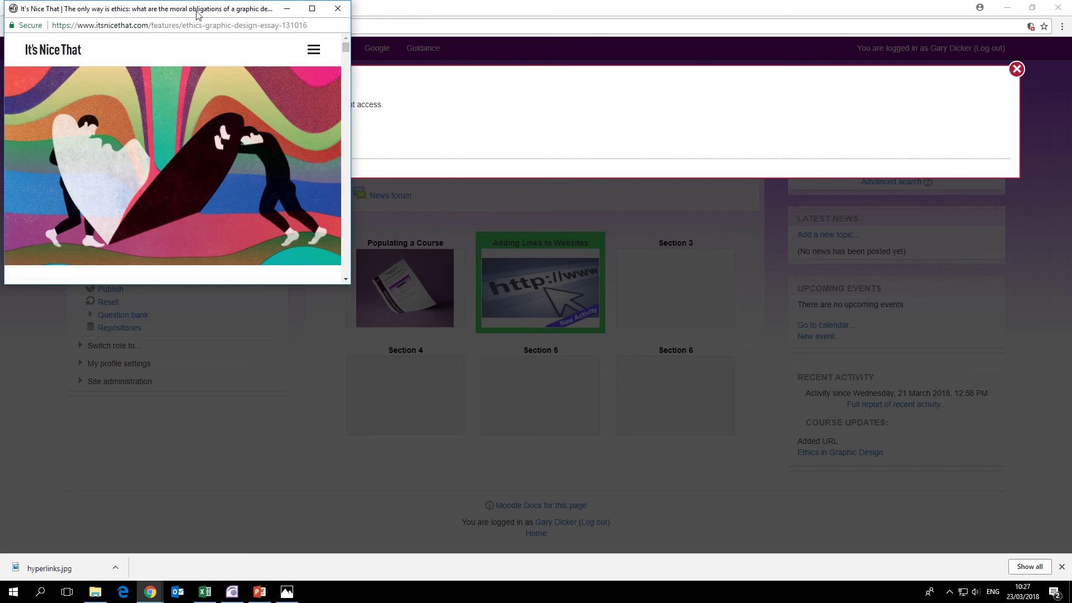
drag(197, 14, 525, 98)
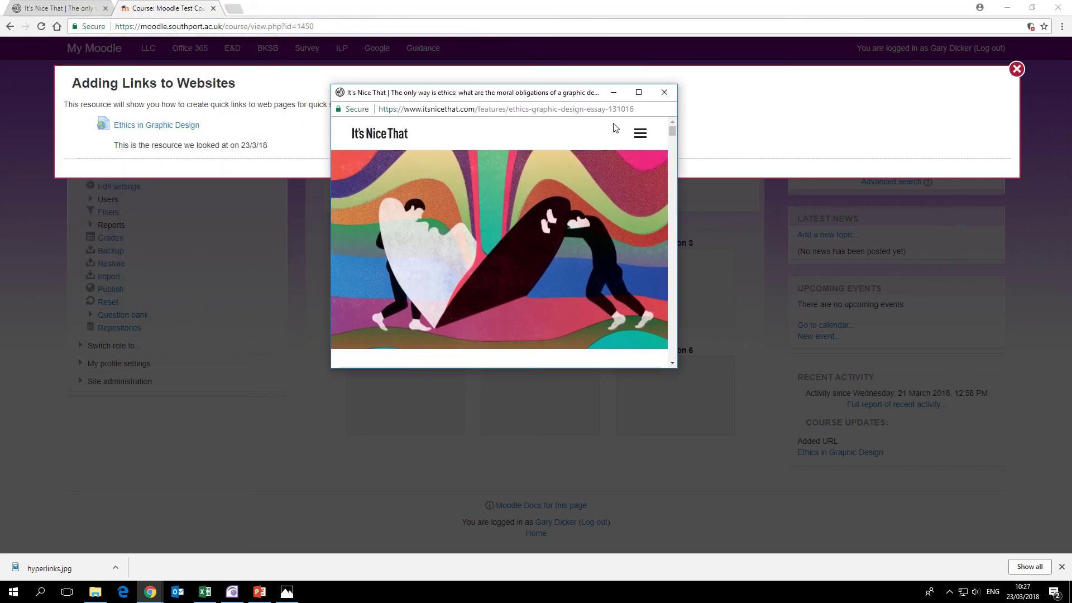
click(638, 92)
scroll(592, 293, down, 15)
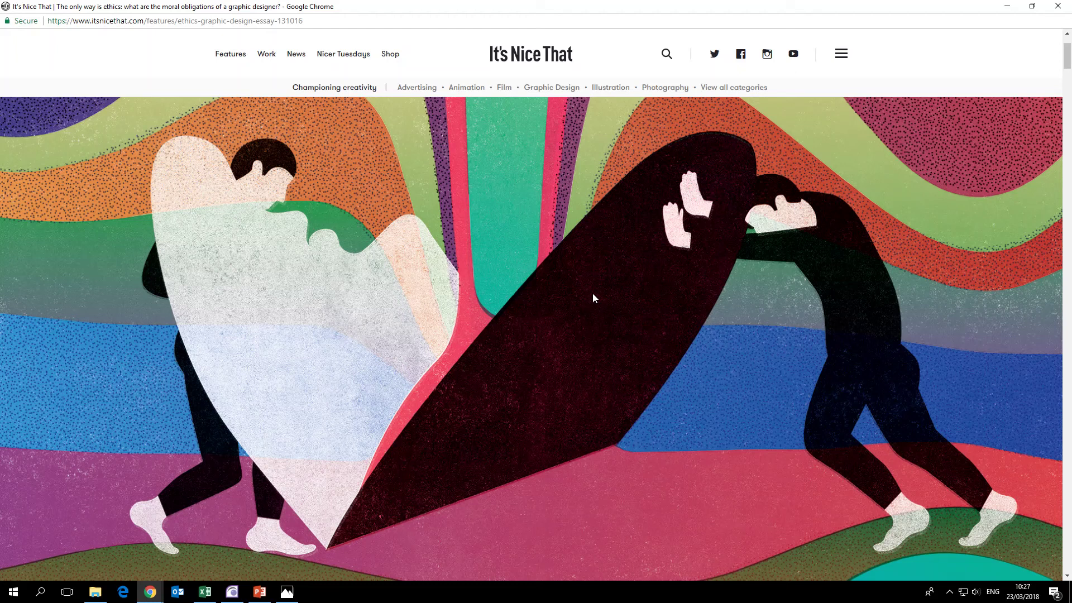
scroll(612, 283, down, 8)
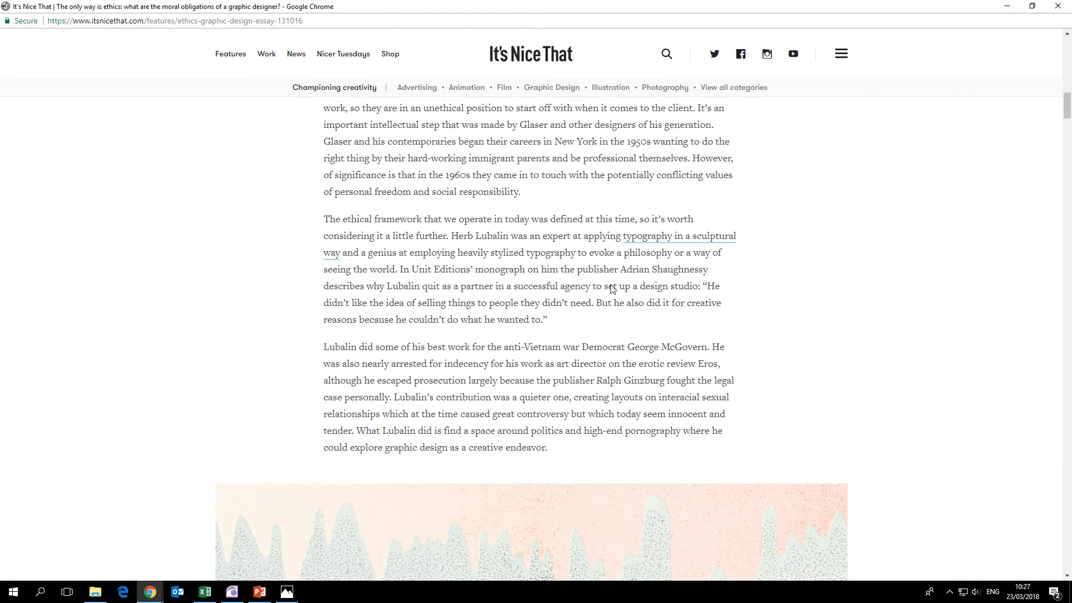